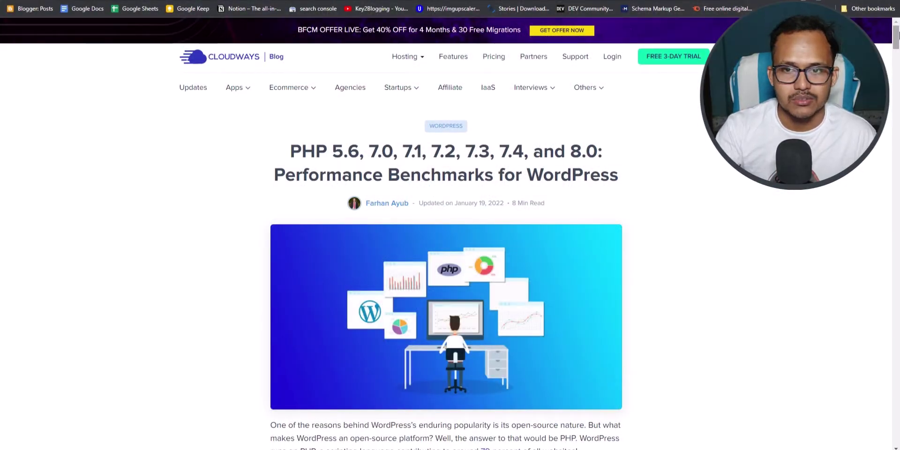
Read the Cloudways PHP benchmark article down to the response-time chart showing PHP 8.0 fastest
scroll(445, 234, down, 6)
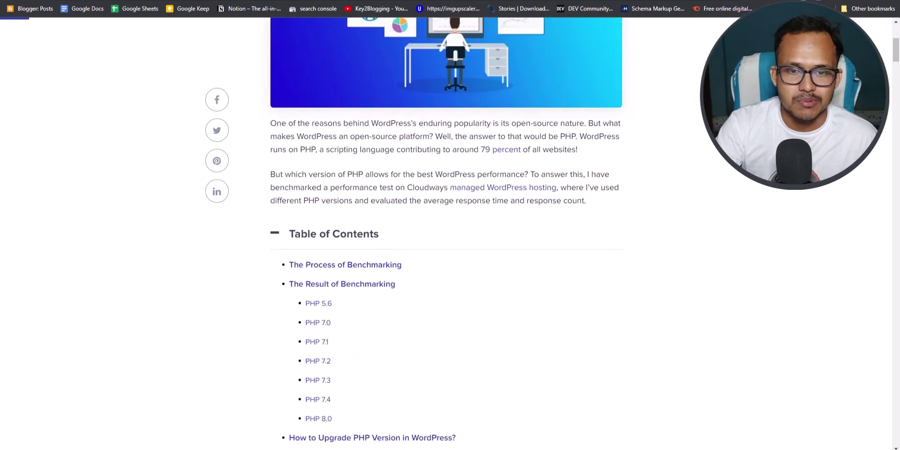
scroll(445, 234, down, 5)
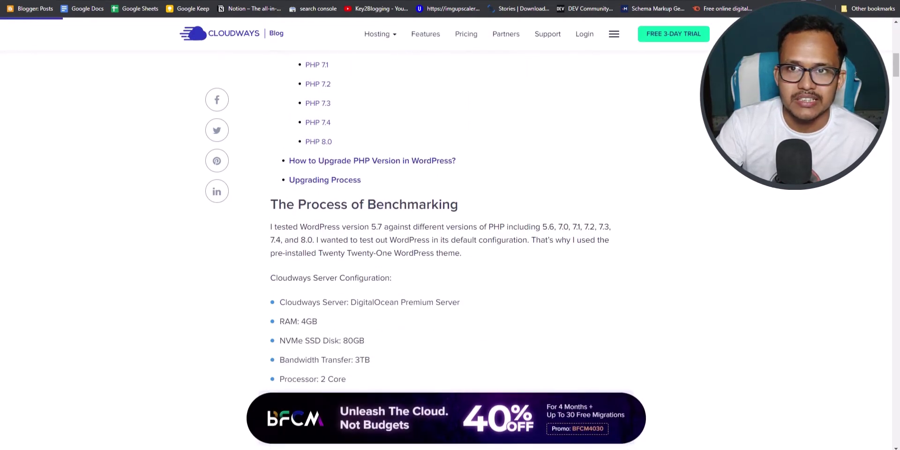
scroll(631, 195, down, 2)
scroll(401, 218, down, 1)
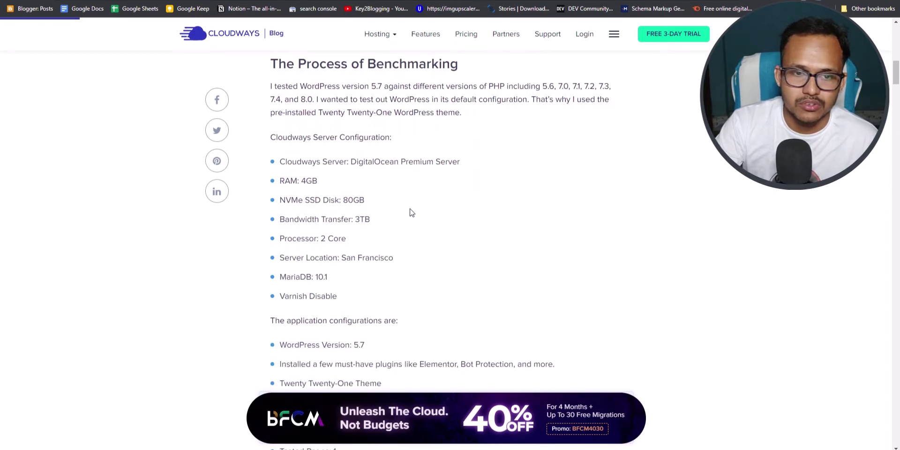
scroll(462, 203, down, 9)
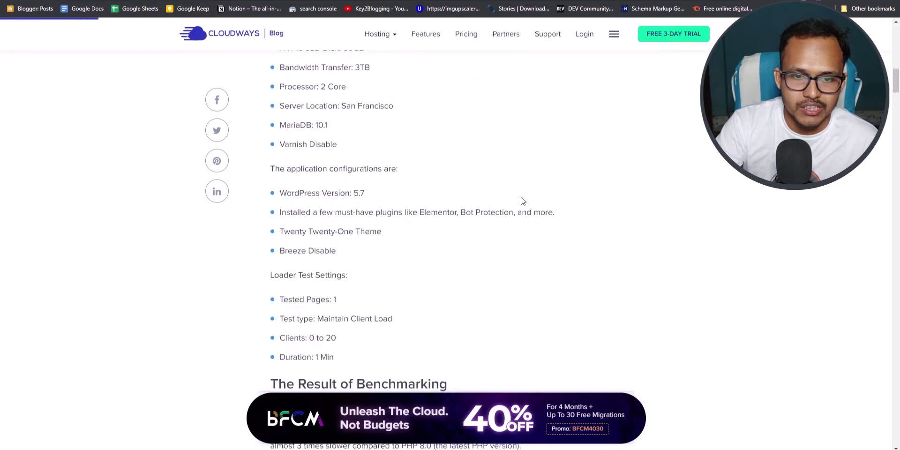
scroll(589, 199, down, 2)
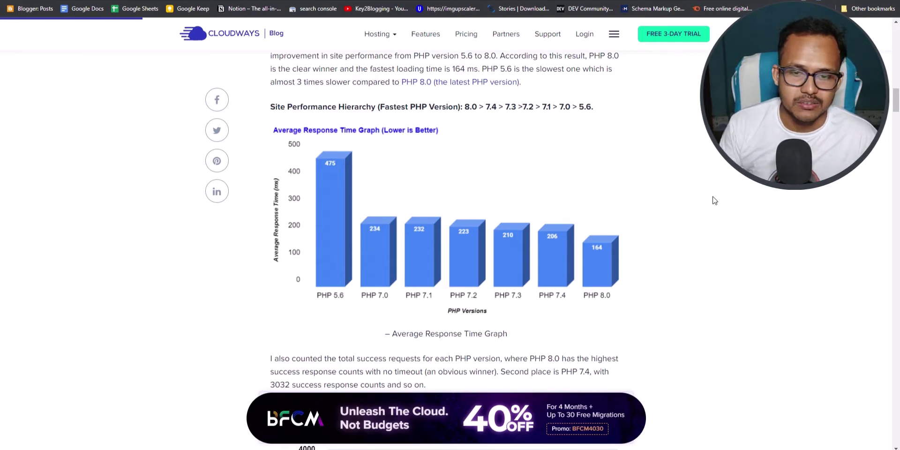
scroll(698, 200, down, 6)
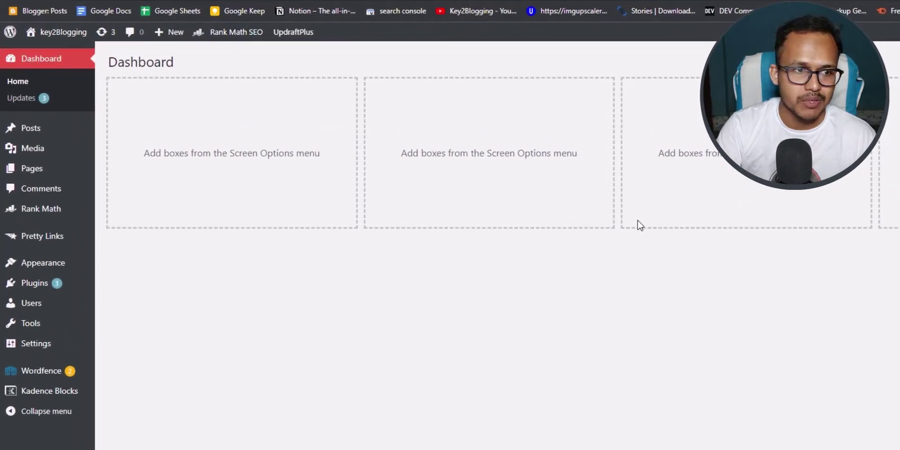
Open Rank Math's System Status and expand the Rank Math panel showing 1.0.101 and PRO 3.0.23
mouse_move(40, 213)
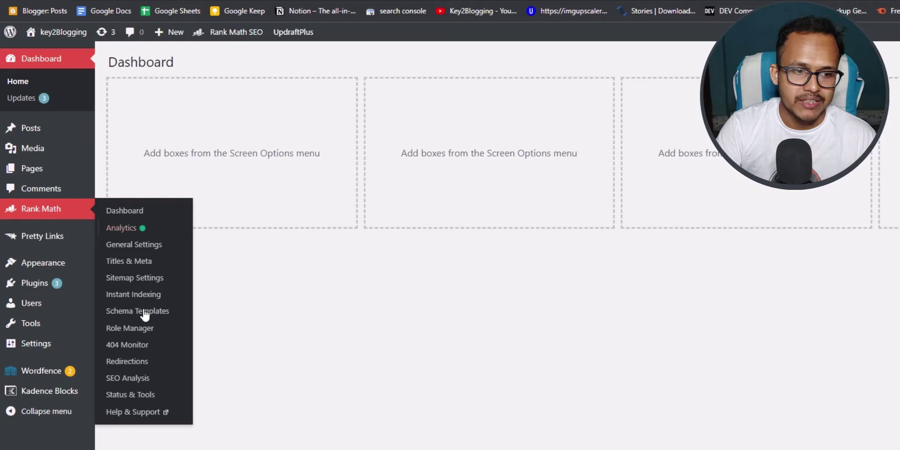
click(130, 396)
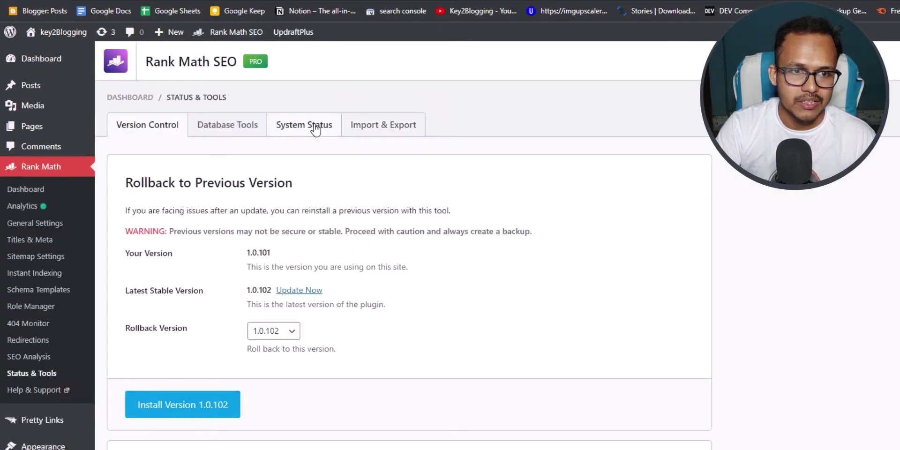
click(314, 125)
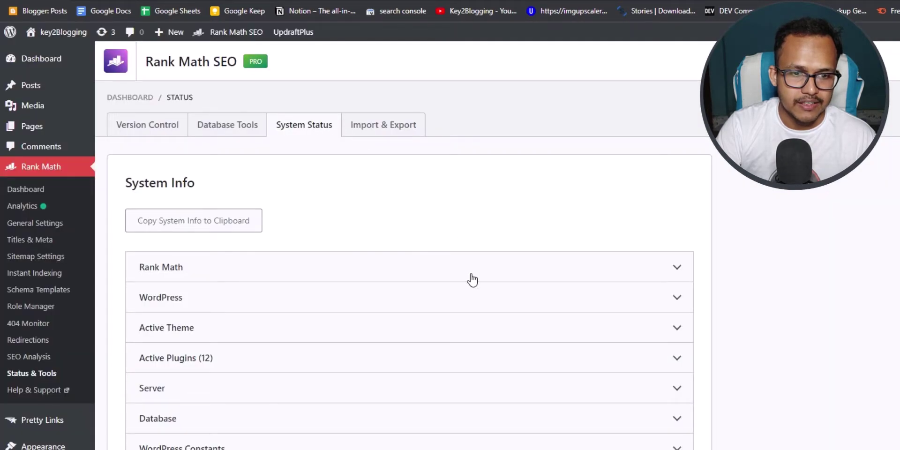
click(462, 270)
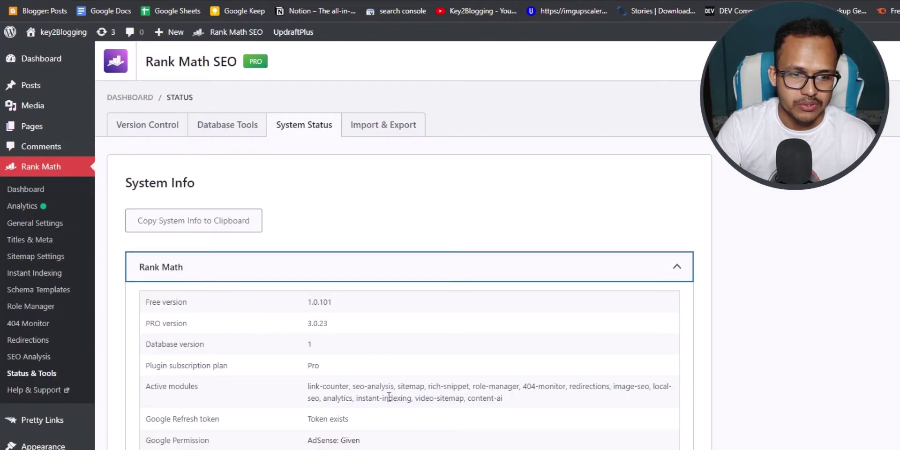
Collapse the Rank Math panel and expand Server to read PHP version 7.4.32
click(412, 268)
scroll(415, 305, down, 1)
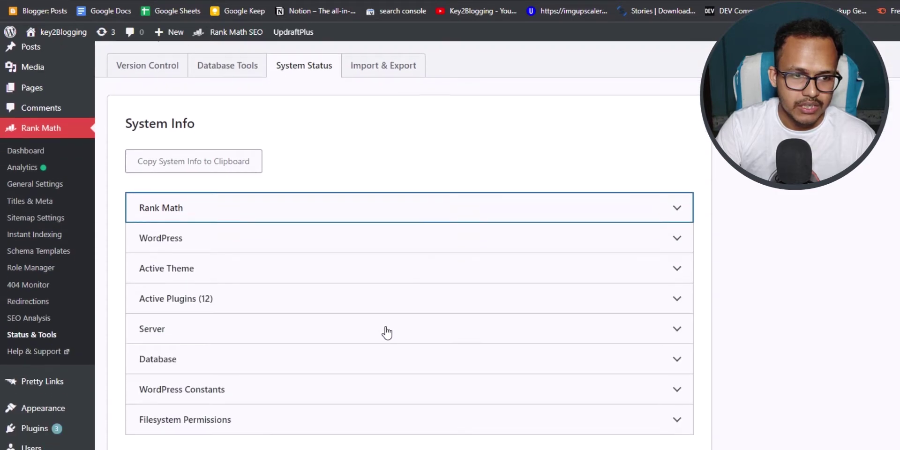
click(293, 336)
scroll(298, 352, down, 3)
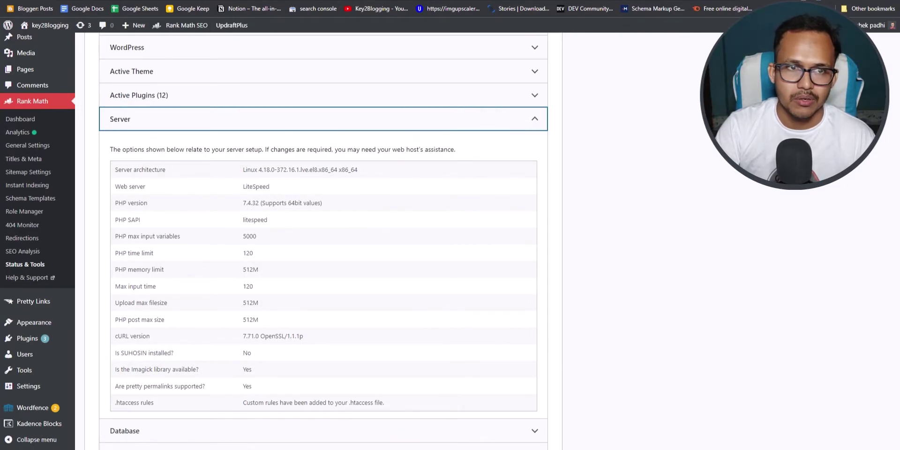
Go to the Hostinger hPanel dashboard for key2blogging.com and expand its Advanced settings
click(200, 3)
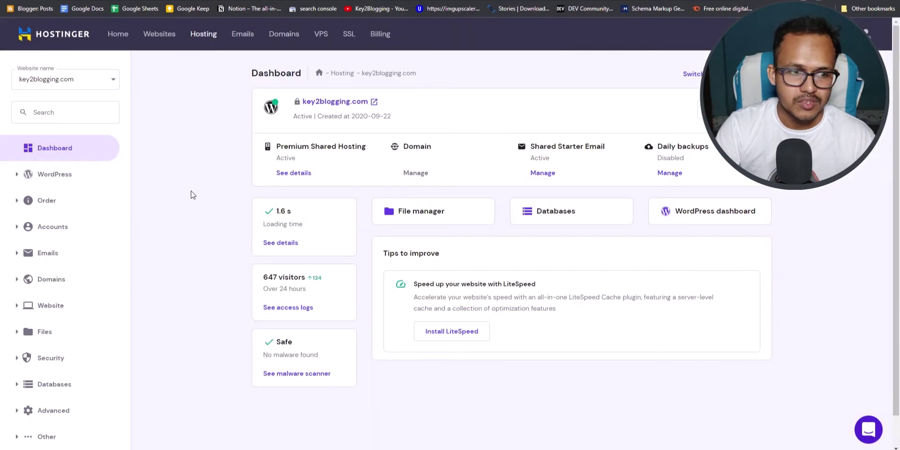
scroll(67, 328, down, 1)
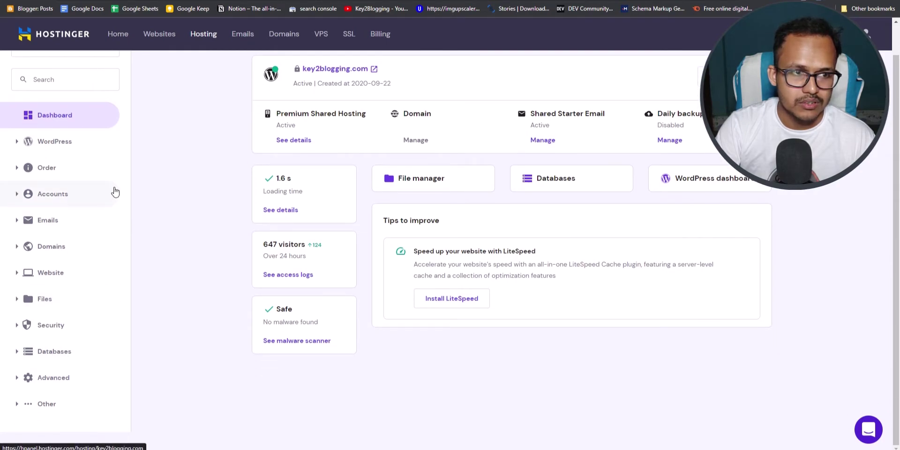
scroll(115, 192, up, 1)
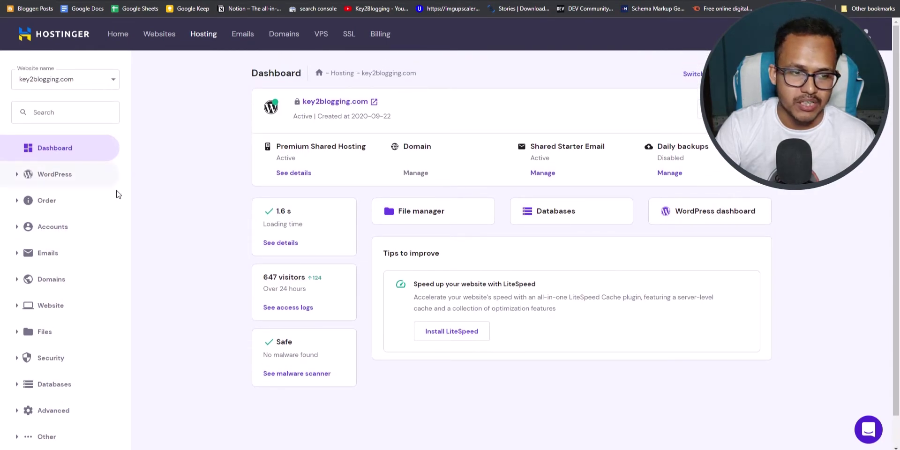
scroll(56, 371, down, 1)
click(45, 378)
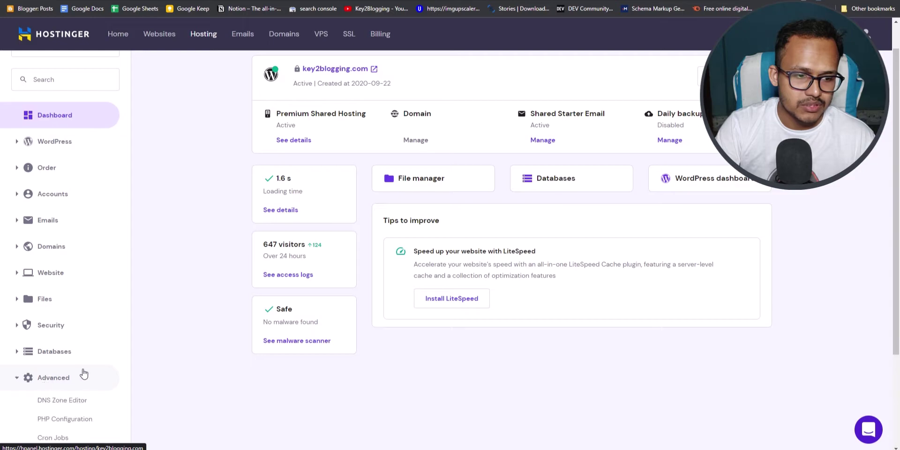
scroll(84, 374, down, 4)
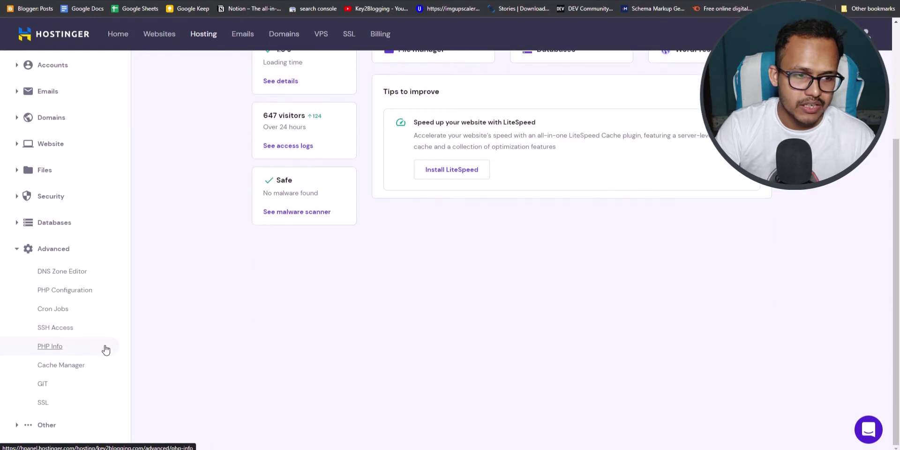
Open PHP Configuration and select PHP 8.0 in place of PHP 7.4
click(67, 294)
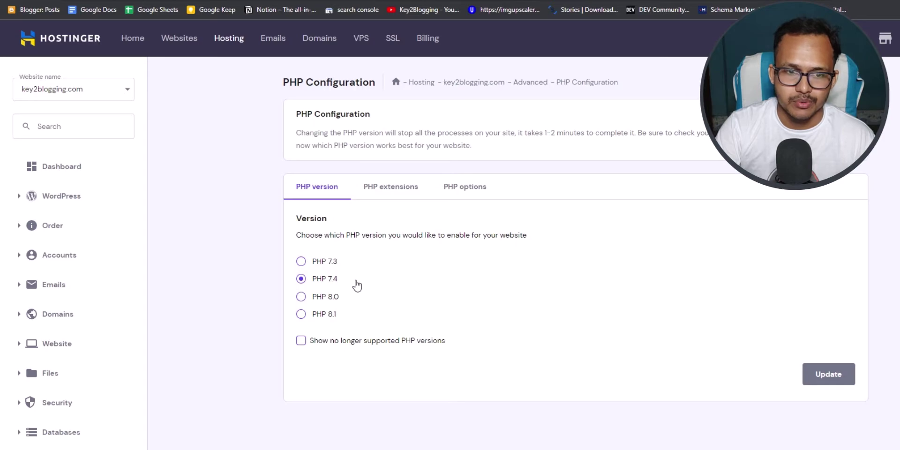
click(301, 297)
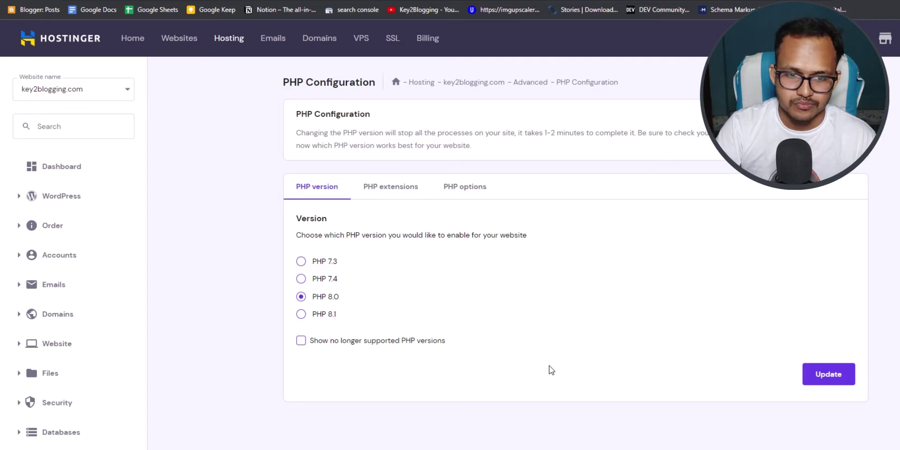
Apply and confirm the switch of key2blogging.com to PHP 8.0
click(833, 379)
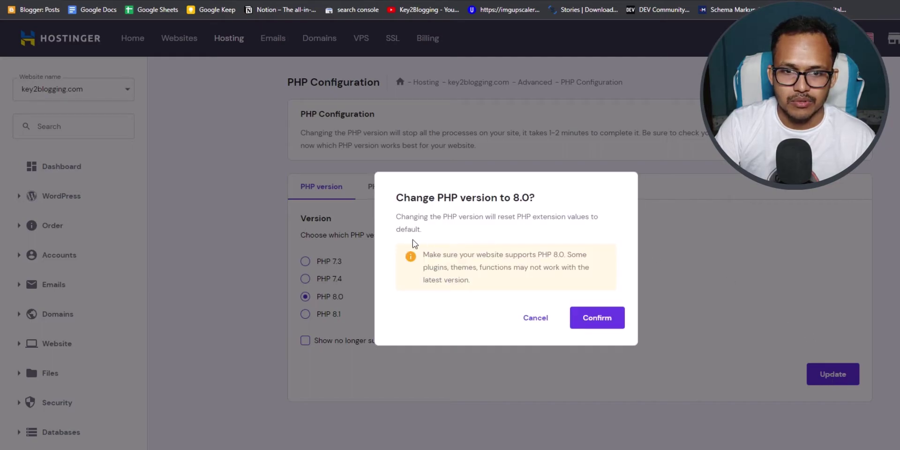
click(598, 319)
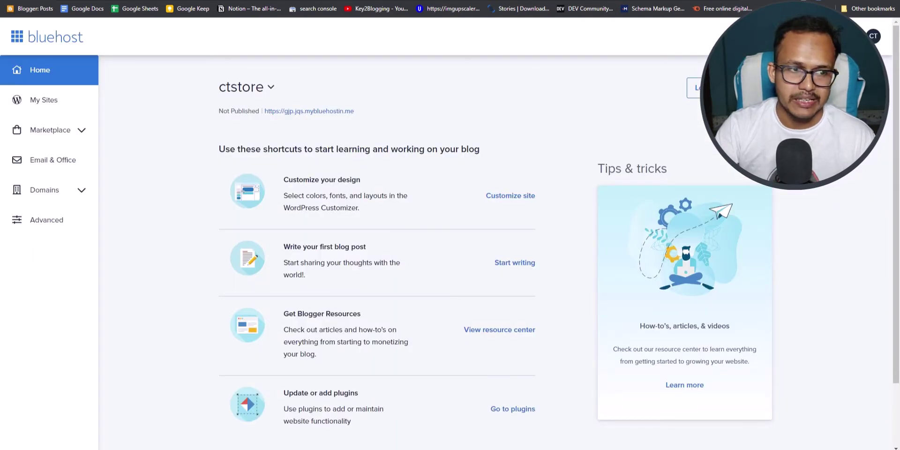
Show Bluehost's Advanced tools and scroll to the Software section with MultiPHP Manager
click(54, 222)
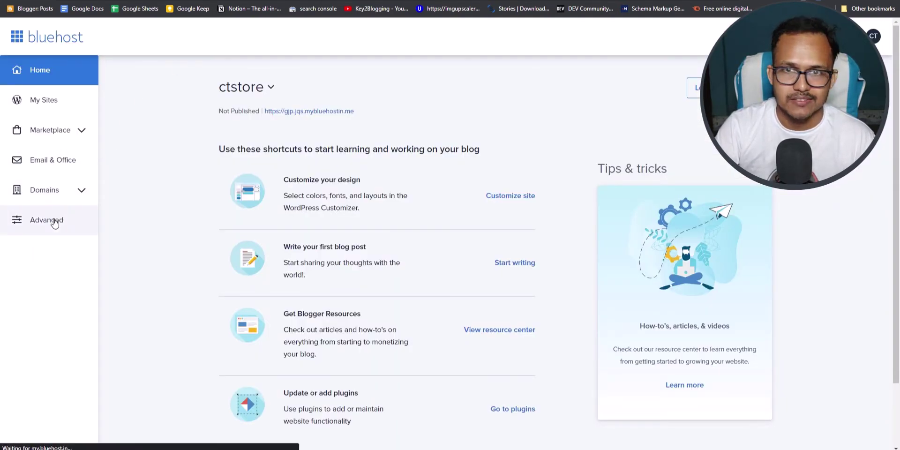
drag(897, 72, 898, 312)
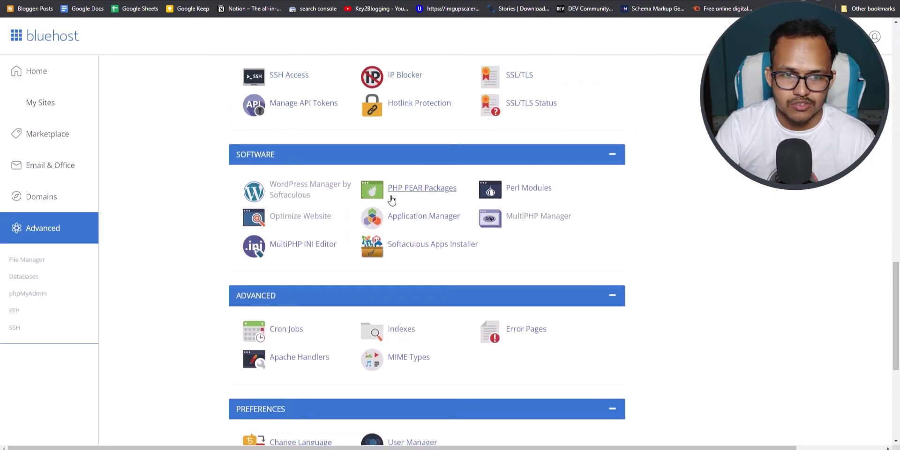
Open MultiPHP Manager and select the first domain in the list
click(539, 218)
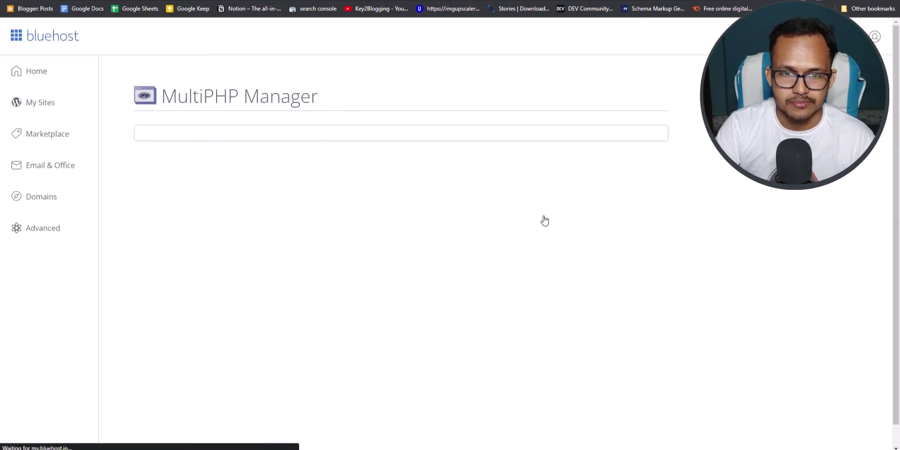
scroll(700, 177, down, 2)
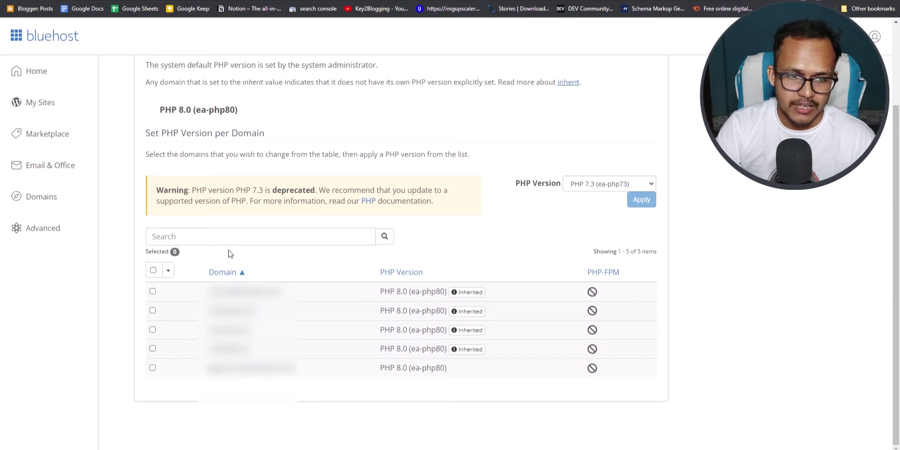
click(152, 292)
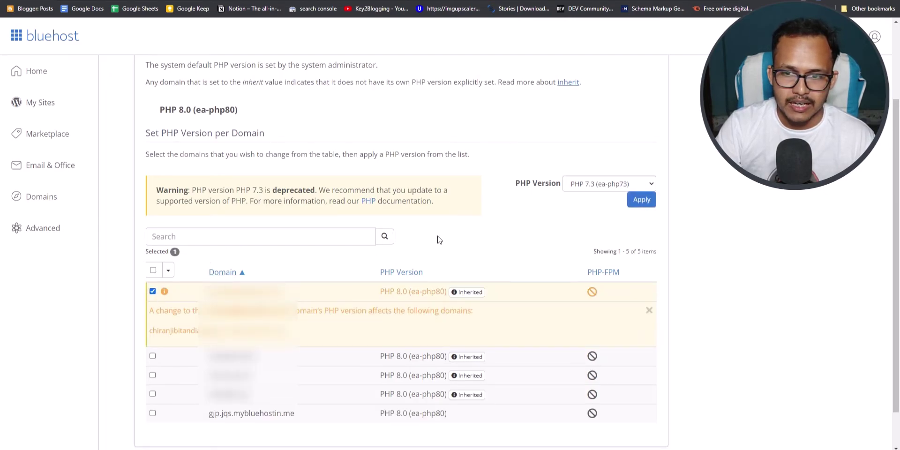
Set the selected domain's PHP version to PHP 8.0 (ea-php80) and apply it
click(586, 188)
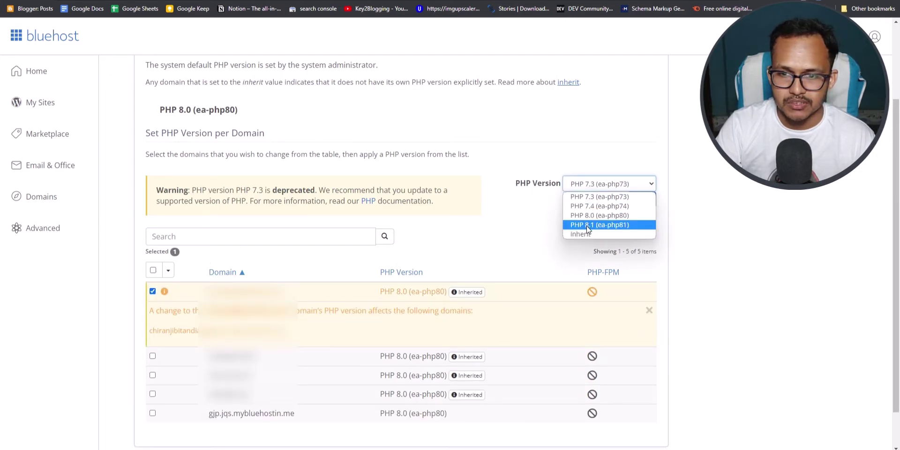
click(580, 216)
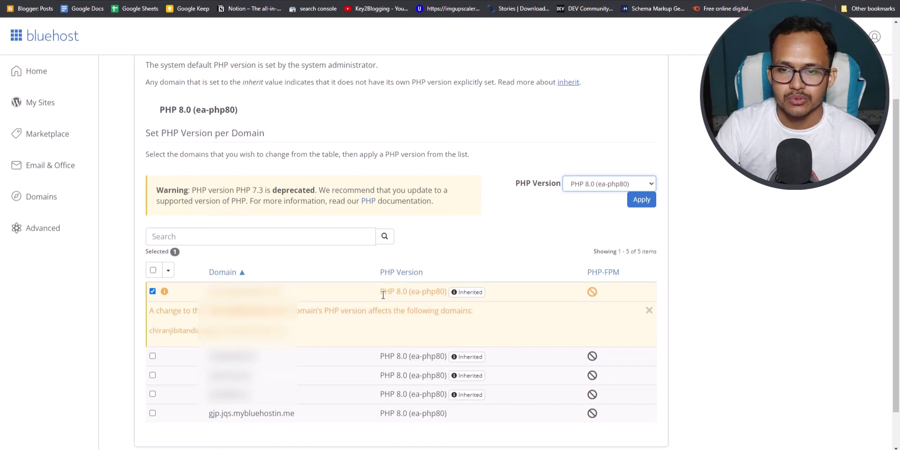
click(580, 185)
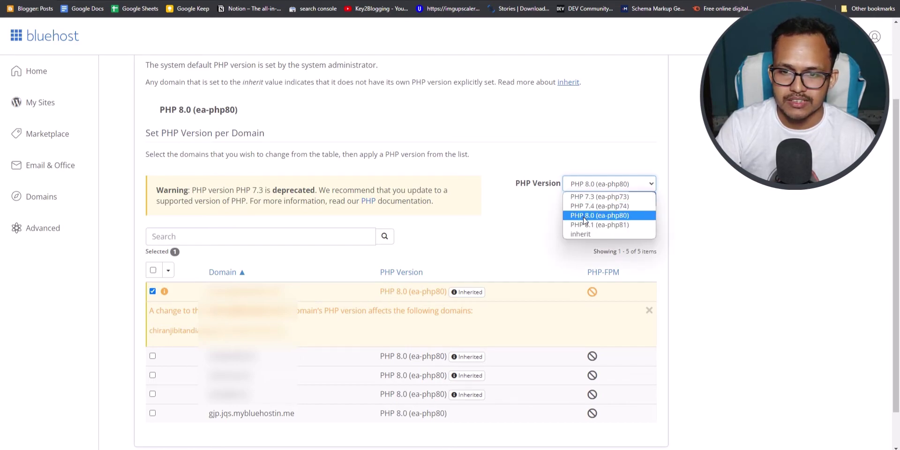
click(584, 217)
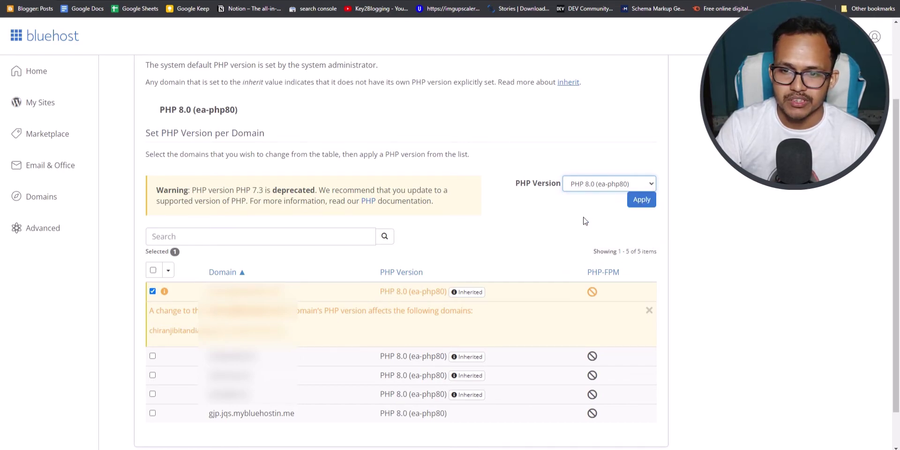
click(643, 204)
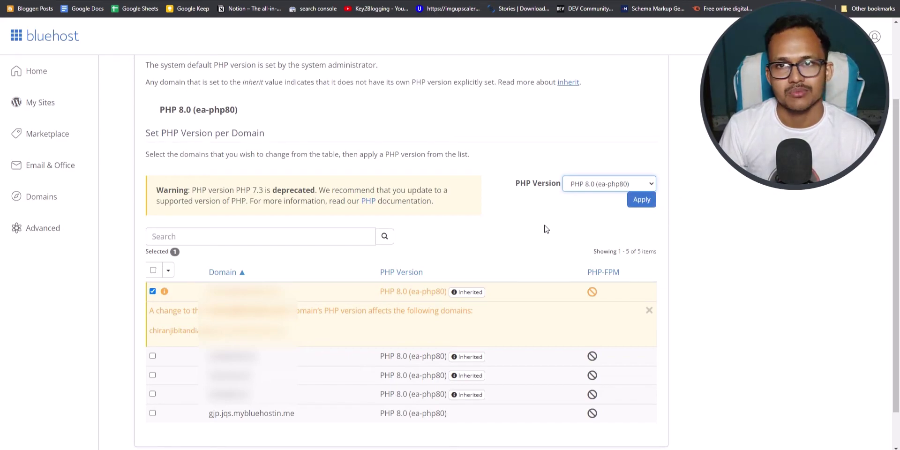
scroll(521, 226, up, 2)
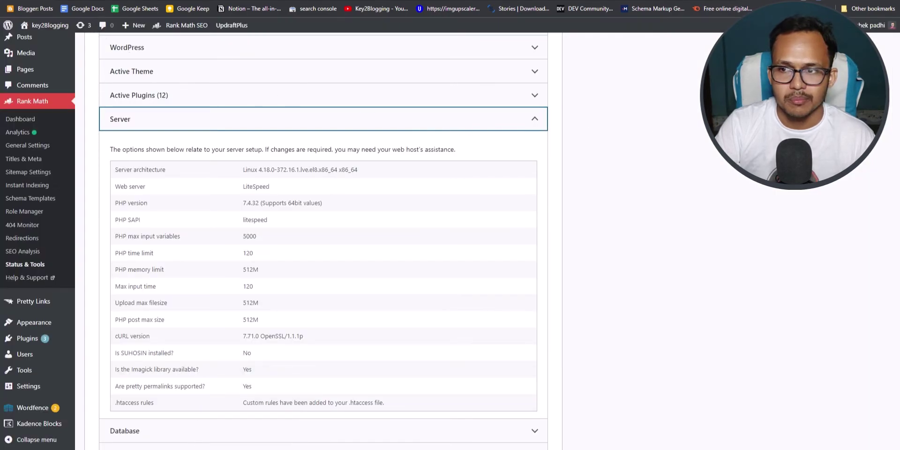
Return to the key2Blogging WordPress Dashboard to reach the Rank Math menu
scroll(744, 195, up, 4)
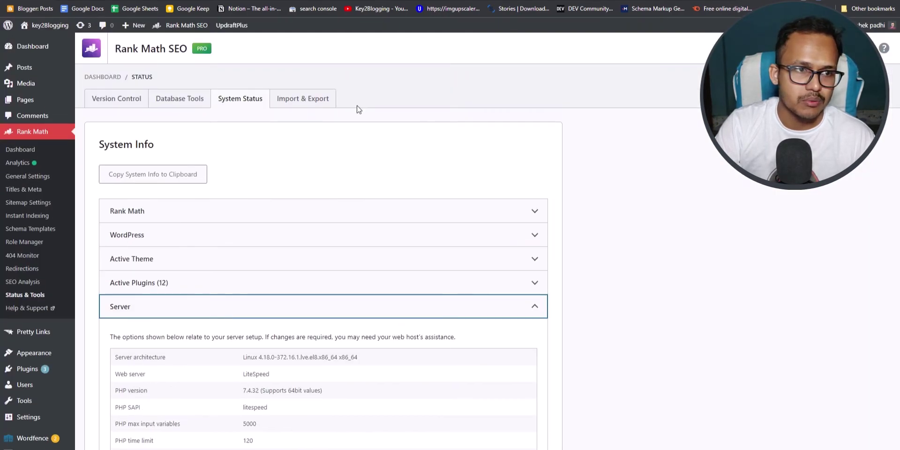
click(39, 56)
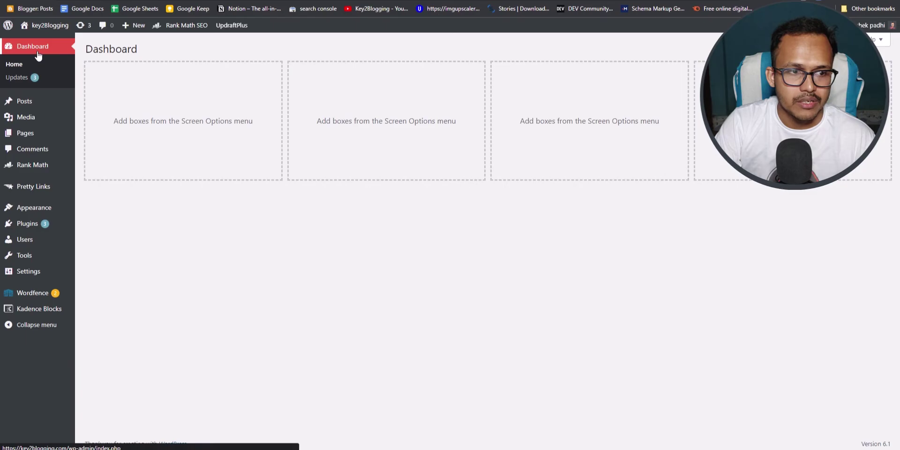
mouse_move(34, 166)
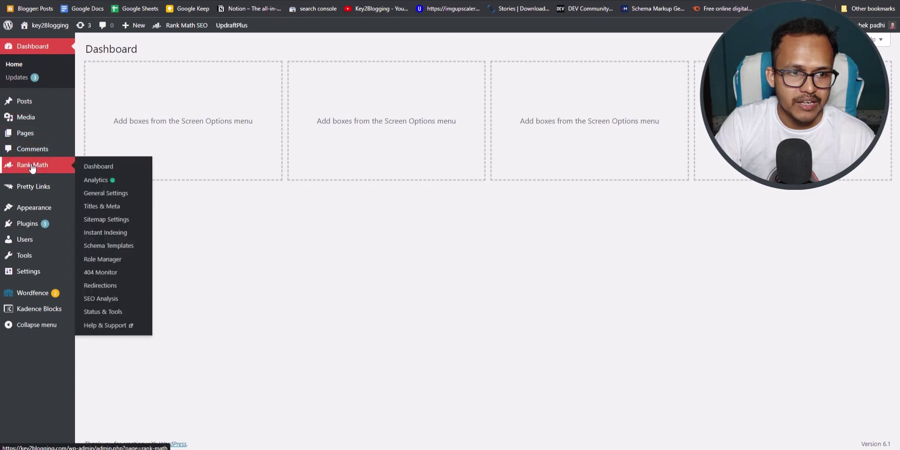
Open Rank Math's System Status and expand Server, now reporting PHP 8.0.24 on LiteSpeed
click(110, 312)
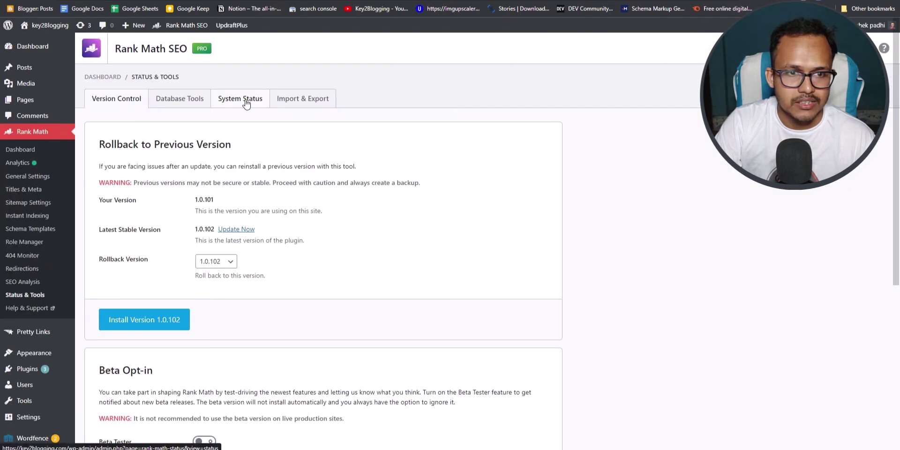
click(246, 103)
scroll(203, 195, down, 3)
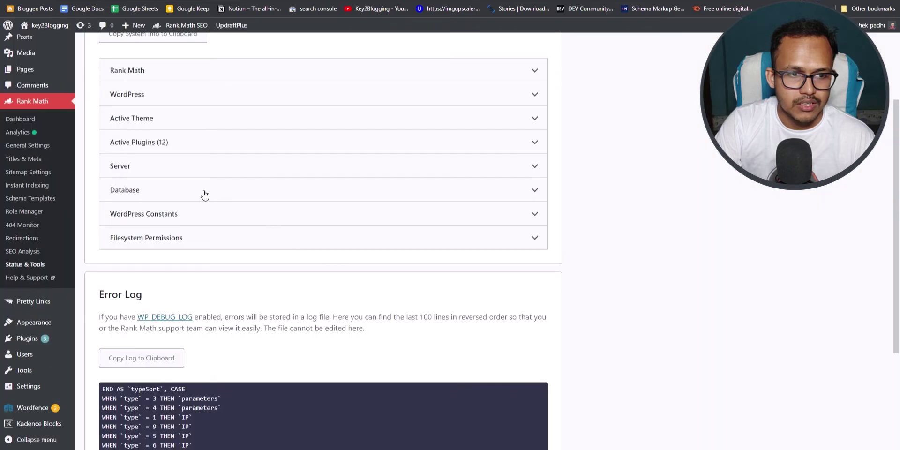
click(202, 170)
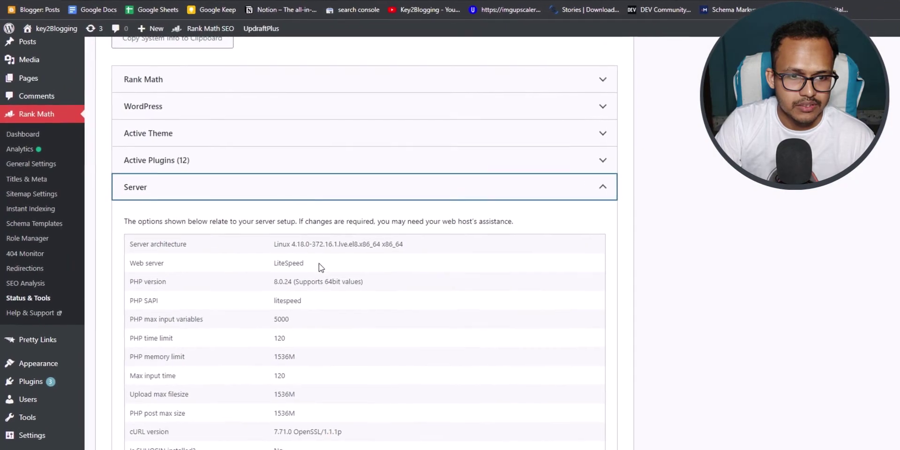
scroll(330, 273, down, 1)
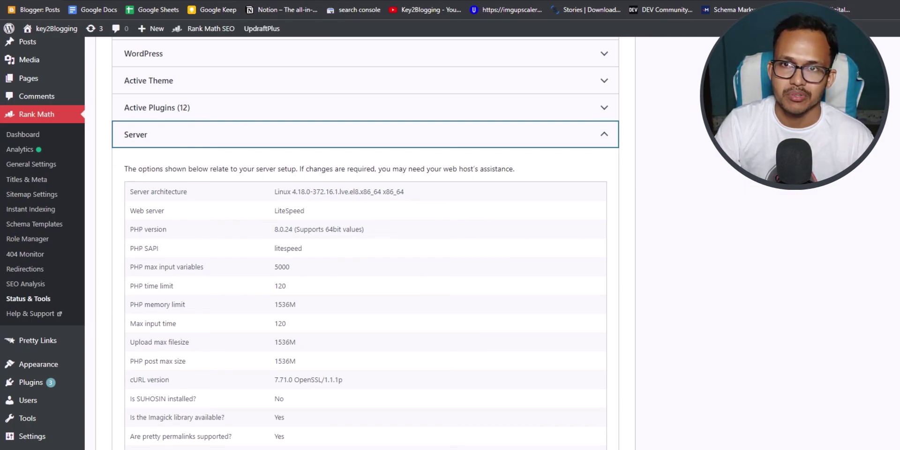
scroll(357, 244, up, 4)
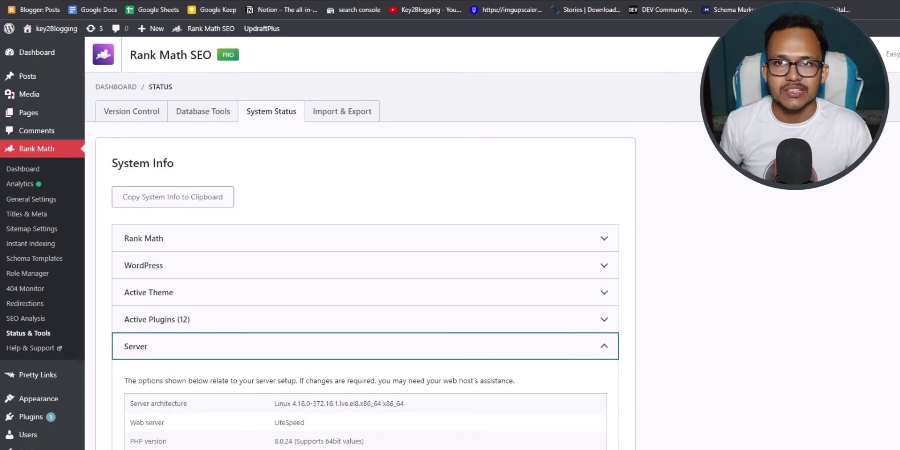